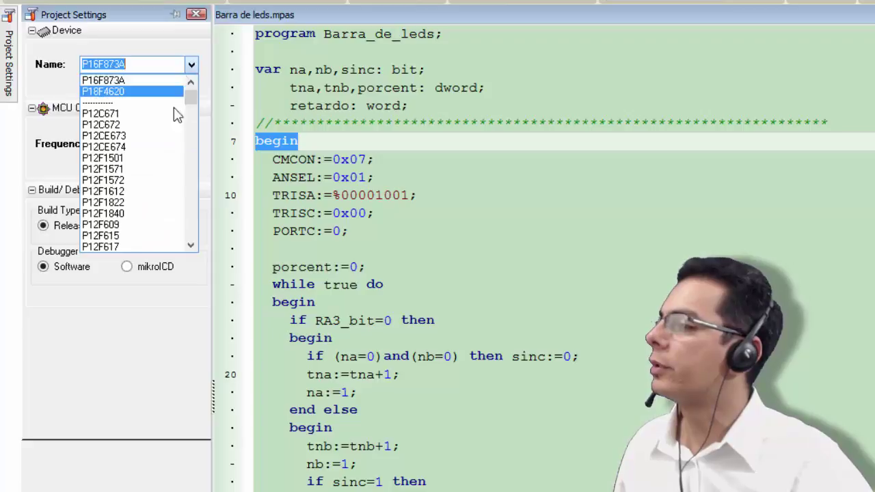
Set the project's target device to P16F676
left_click_drag(191, 111, 192, 144)
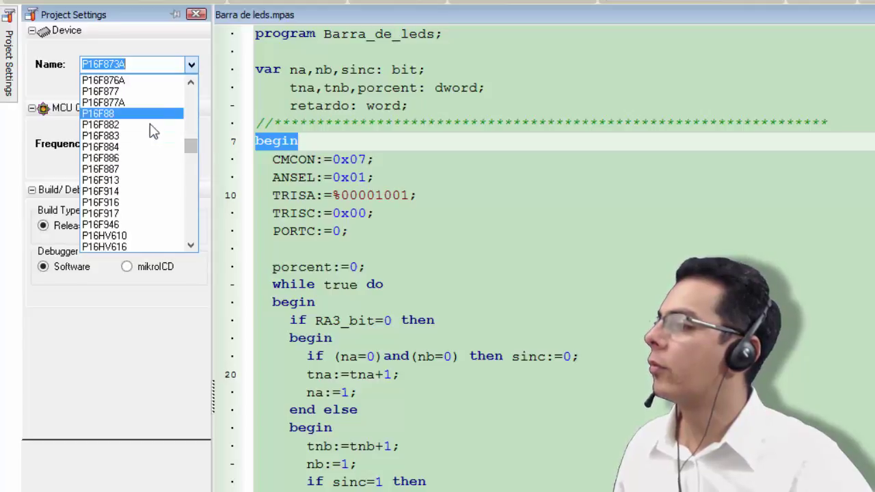
left_click(191, 246)
left_click(191, 246)
left_click(191, 246)
left_click(192, 246)
left_click(191, 246)
left_click(192, 246)
left_click(192, 247)
left_click_drag(193, 153, 191, 152)
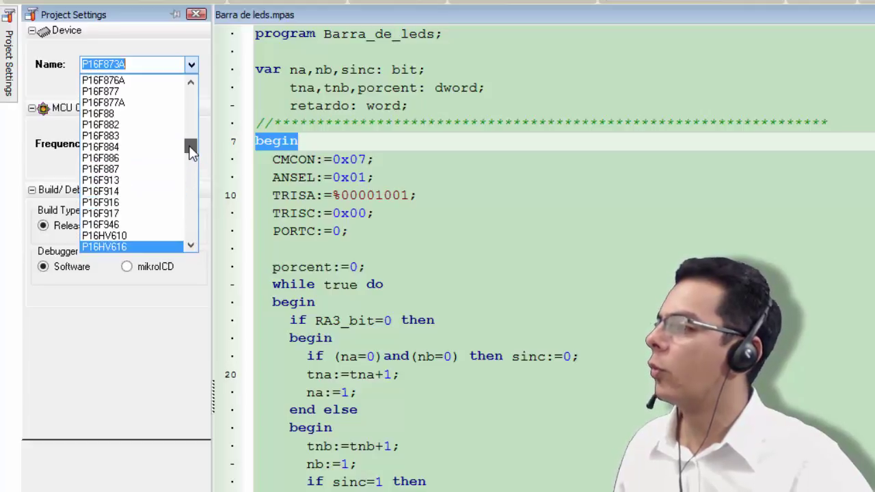
left_click(191, 85)
left_click(191, 85)
left_click(191, 85)
left_click(191, 85)
left_click(191, 85)
left_click(191, 84)
left_click(191, 85)
left_click(192, 85)
left_click(192, 84)
left_click(191, 85)
left_click(192, 85)
left_click(191, 85)
left_click(191, 85)
left_click(191, 84)
left_click(191, 85)
left_click(191, 85)
left_click(192, 85)
left_click(191, 85)
left_click(191, 85)
left_click(192, 85)
left_click(191, 85)
left_click(191, 85)
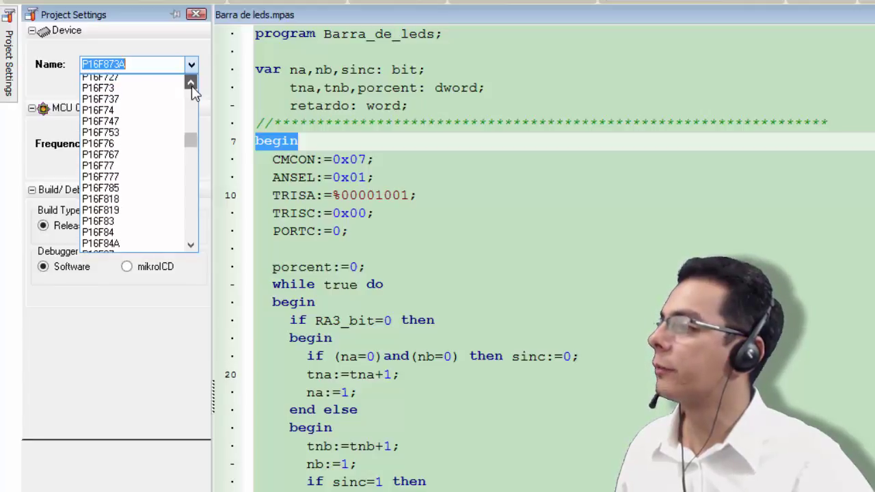
left_click(192, 85)
left_click(191, 85)
left_click(191, 85)
left_click(192, 85)
left_click(191, 85)
left_click(191, 85)
left_click(191, 84)
left_click(192, 85)
left_click(191, 85)
left_click(192, 85)
left_click(192, 85)
left_click(191, 84)
left_click(192, 84)
left_click(192, 85)
left_click(191, 84)
left_click(192, 85)
left_click(192, 85)
left_click(192, 85)
left_click(192, 85)
left_click(191, 85)
left_click(191, 85)
left_click(191, 85)
left_click(192, 85)
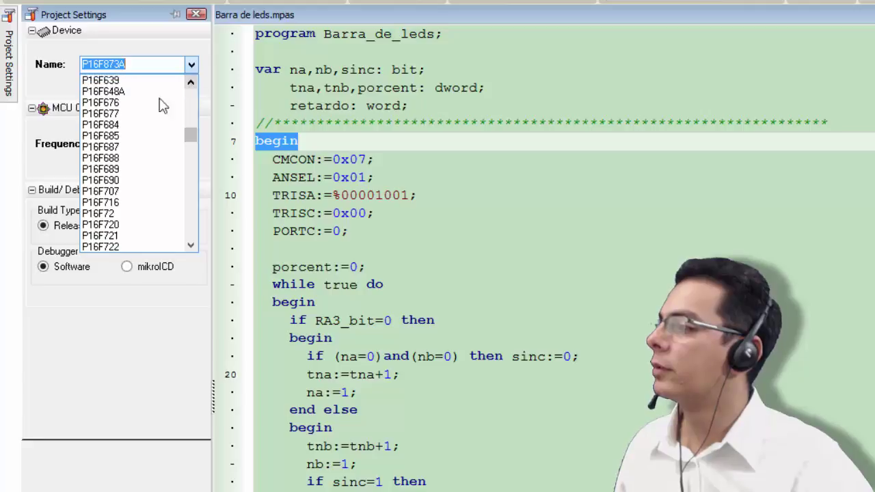
left_click(123, 104)
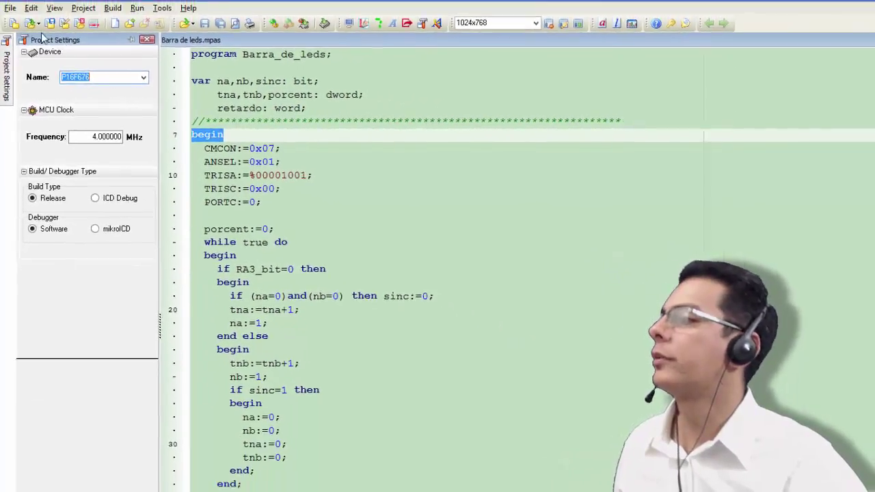
Open the Edit Project settings and review the available Oscillator Selection options, keeping the HS oscillator
left_click(58, 33)
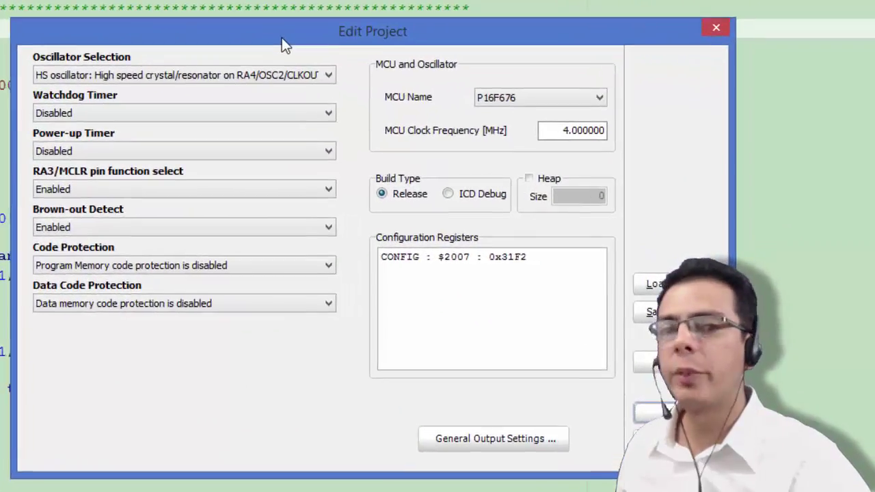
left_click_drag(282, 38, 284, 40)
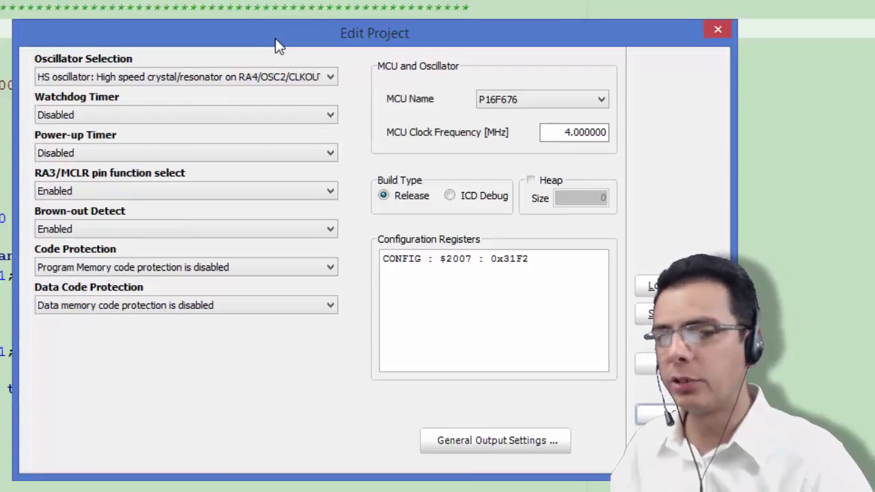
left_click_drag(276, 43, 205, 20)
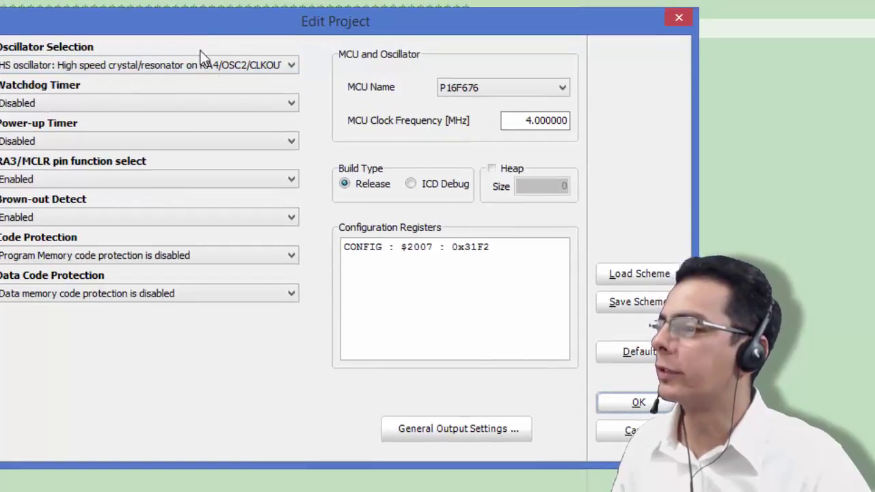
left_click(281, 66)
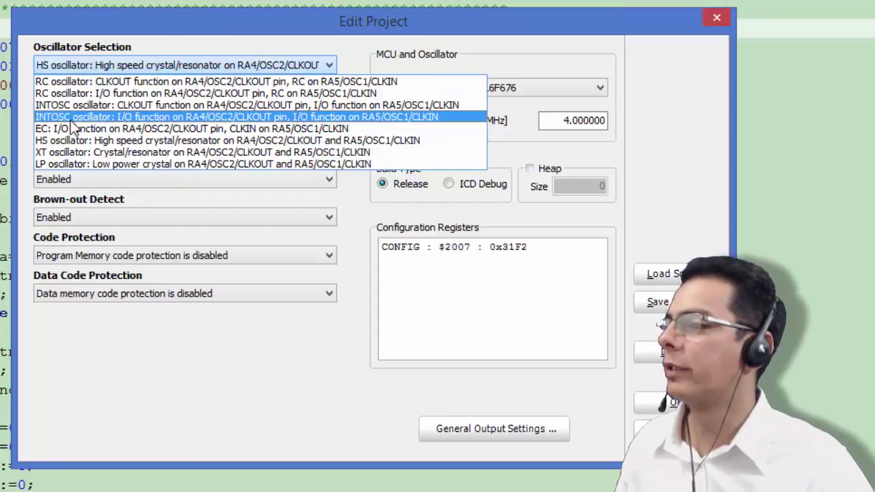
left_click(197, 22)
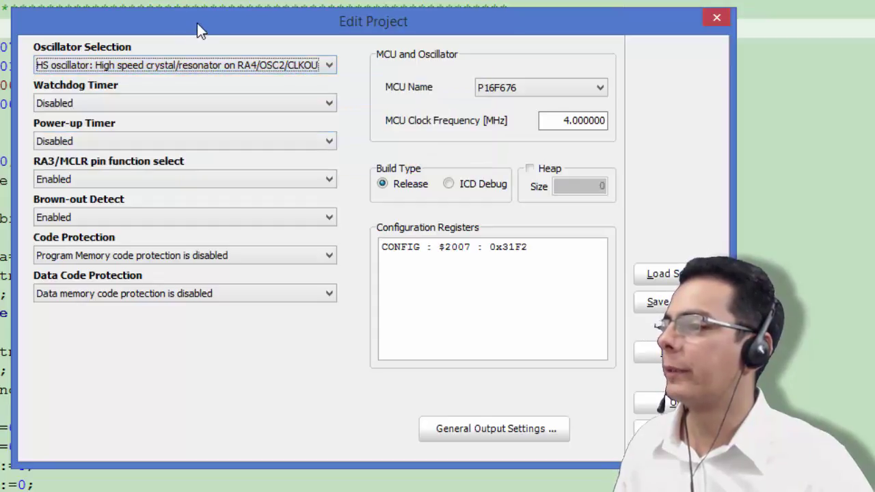
left_click(180, 68)
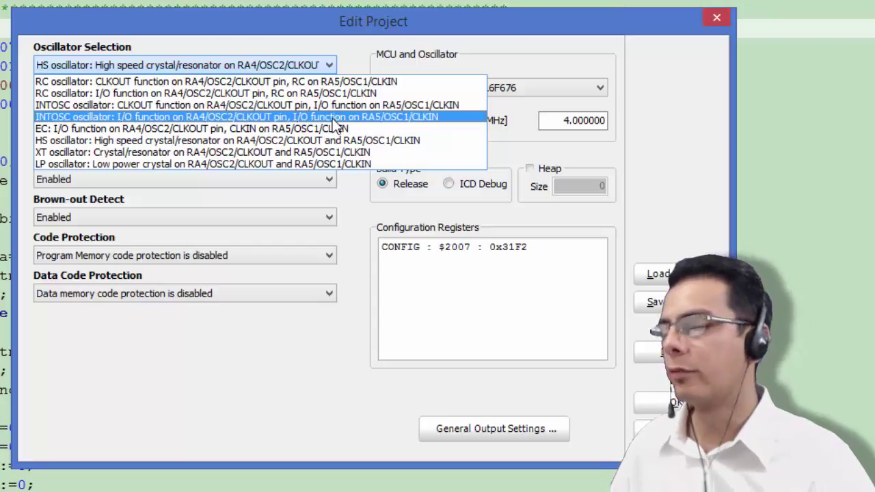
left_click(378, 18)
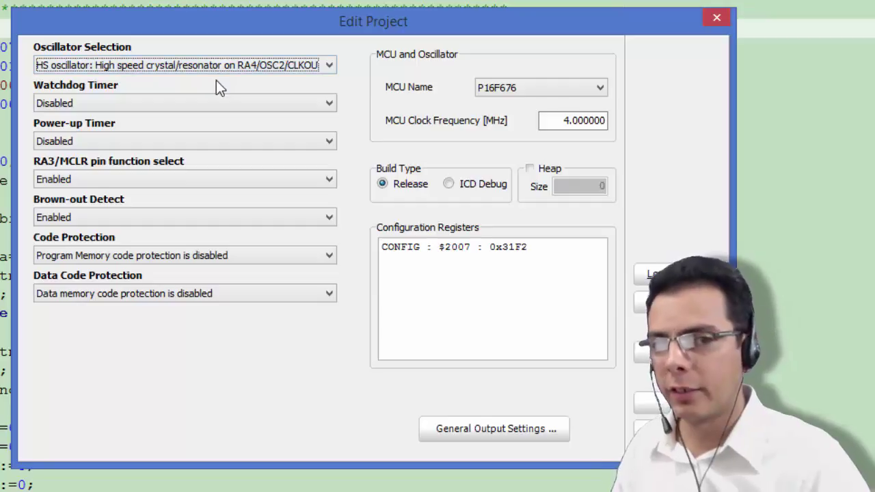
Review the Watchdog Timer and Power-up Timer options, leaving both disabled
left_click(41, 104)
left_click(91, 106)
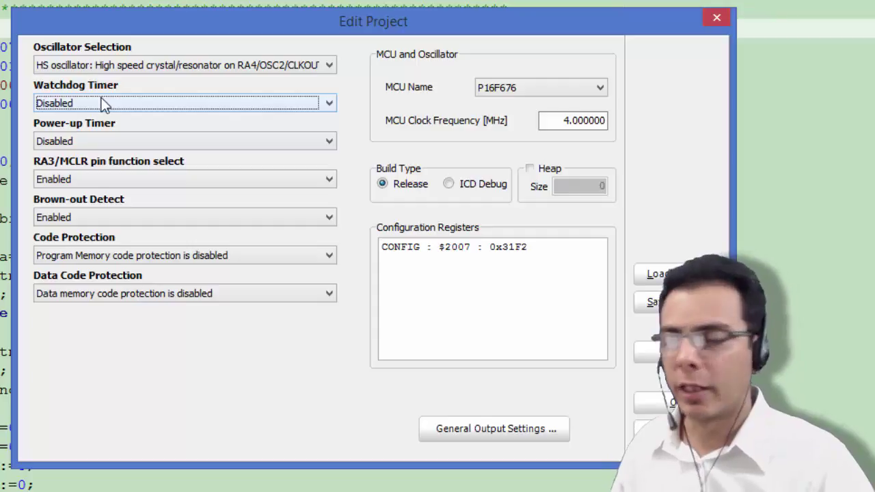
left_click(68, 141)
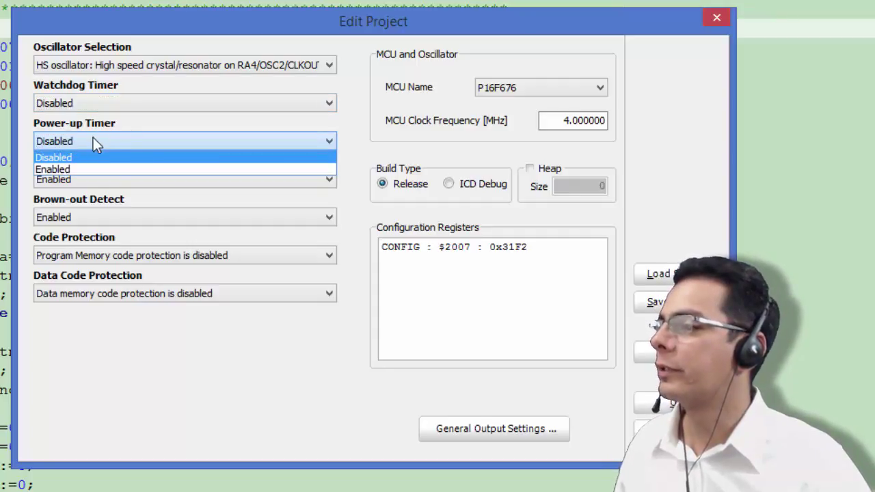
left_click(93, 138)
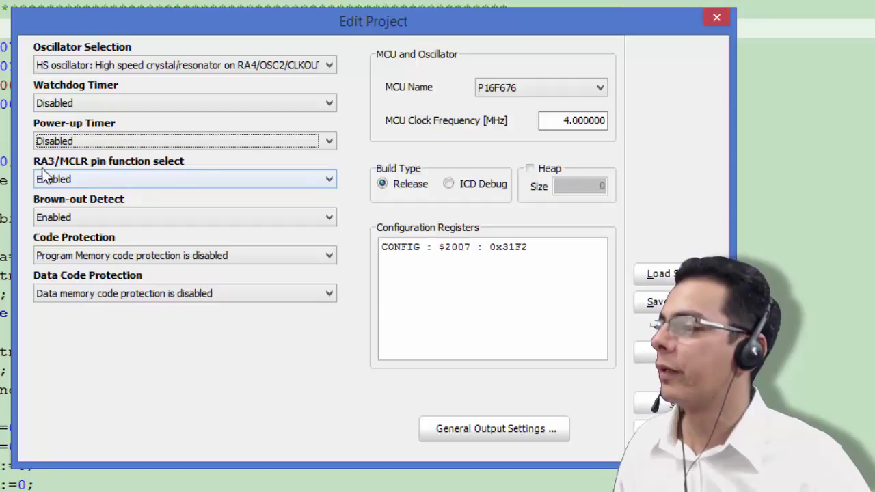
Try the RA3/MCLR pin function as Disabled and close the project settings without applying them
left_click(99, 181)
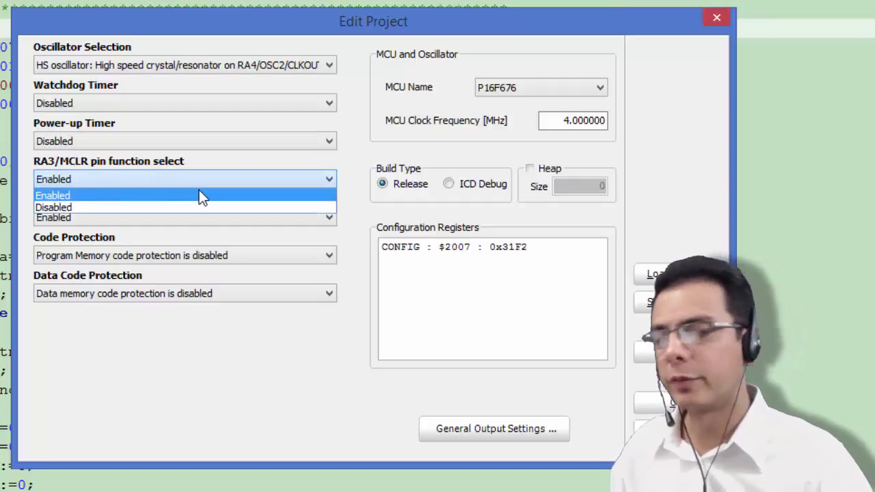
left_click(79, 181)
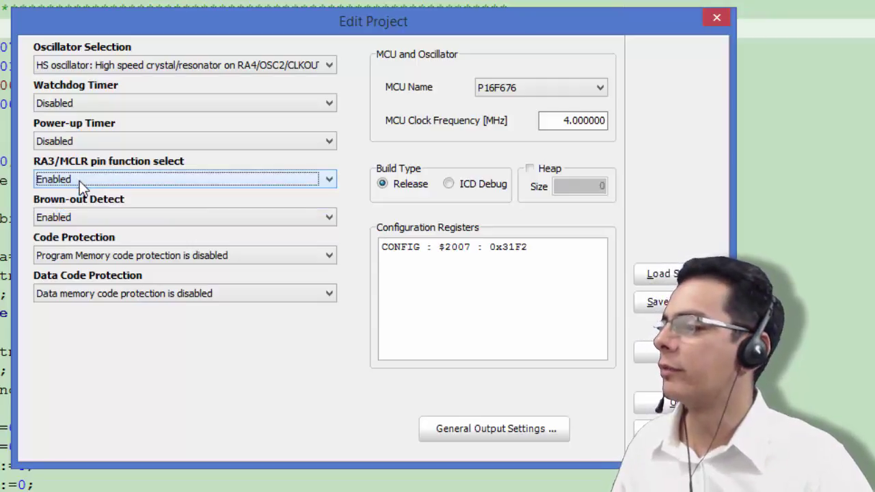
left_click(109, 183)
left_click(88, 207)
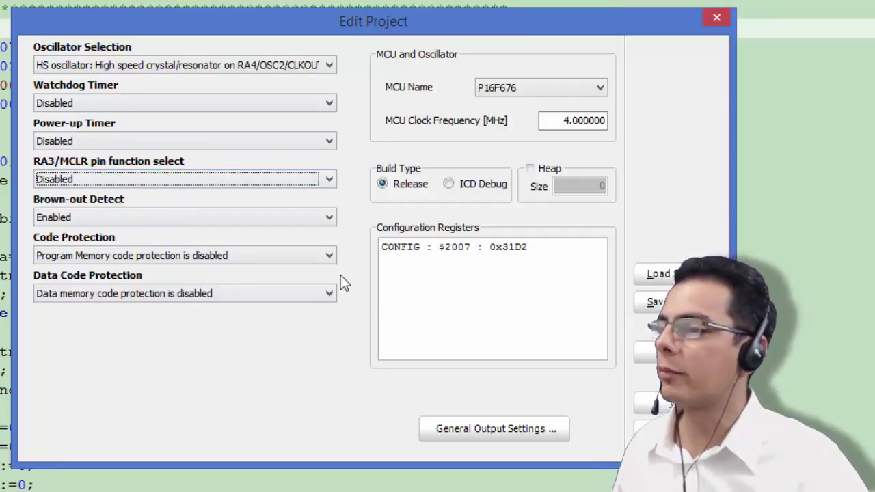
left_click(716, 18)
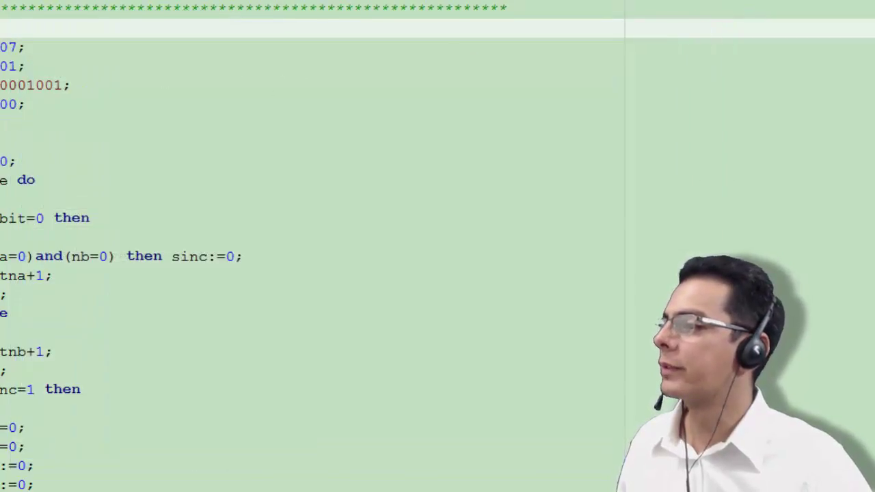
Examine the CMCON, ANSEL, TRISA, TRISC and PORTC initialization lines at the start of the main program by highlighting each register name
left_click_drag(48, 129, 87, 145)
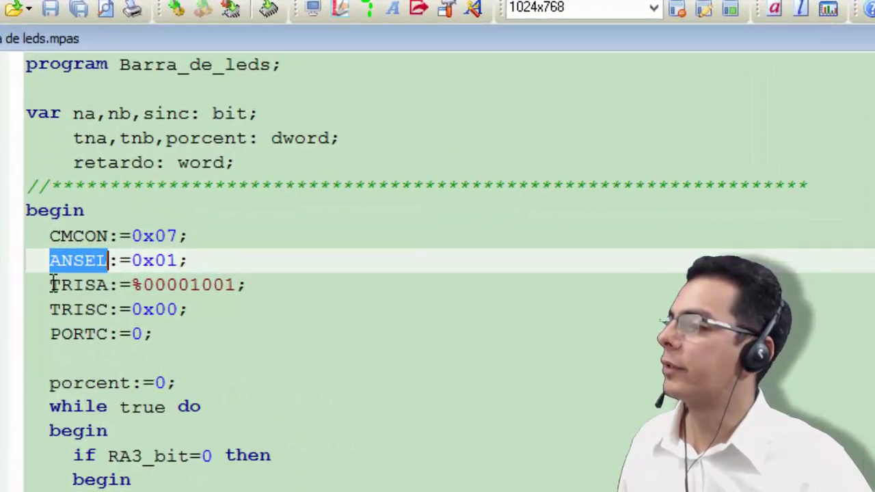
left_click_drag(53, 284, 50, 259)
left_click(80, 260)
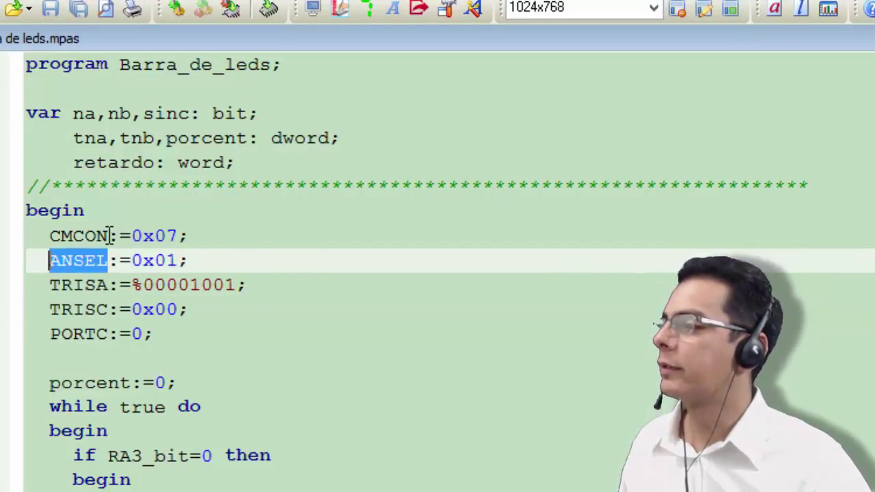
left_click_drag(113, 236, 50, 236)
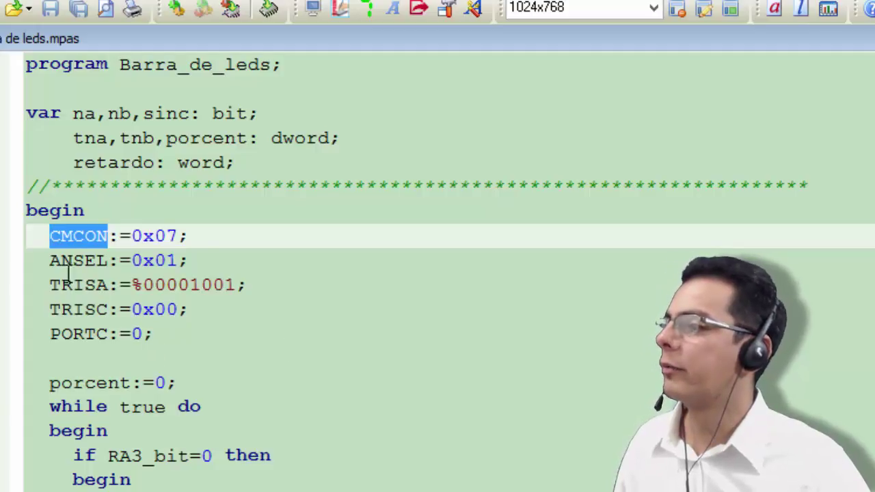
left_click_drag(50, 261, 109, 262)
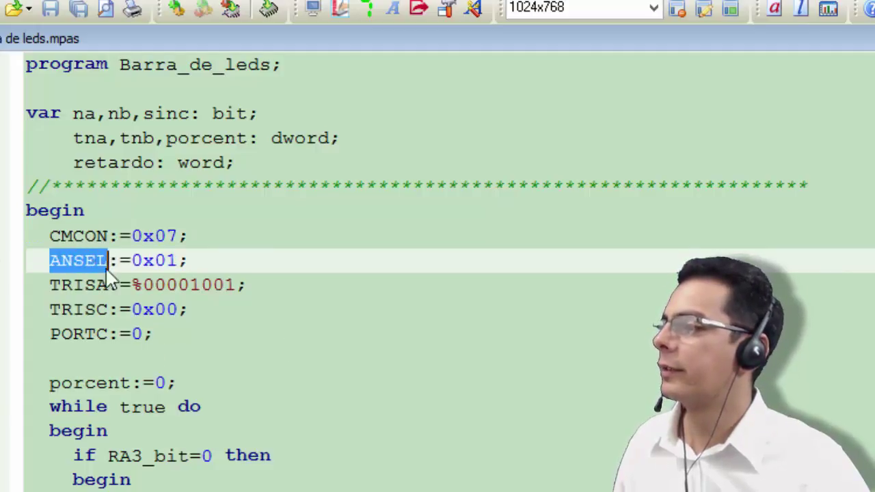
left_click_drag(51, 284, 109, 285)
left_click_drag(51, 309, 109, 309)
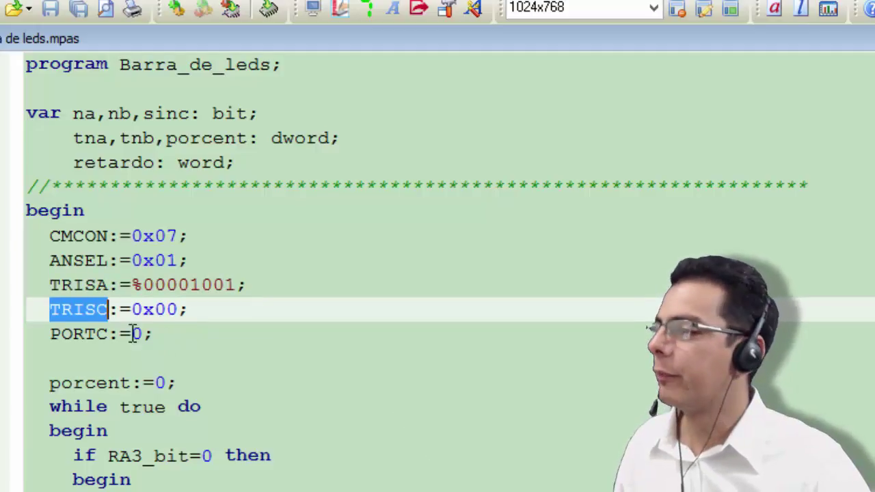
left_click_drag(57, 334, 108, 334)
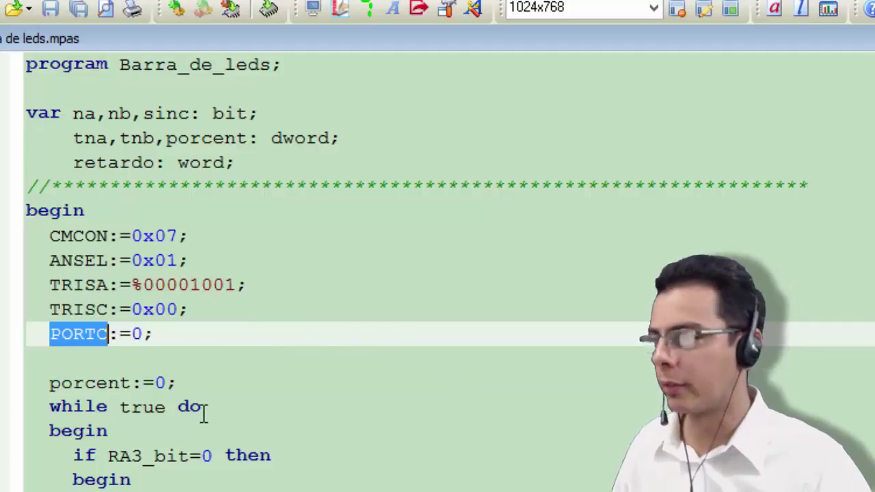
scroll(289, 445, "down", 2)
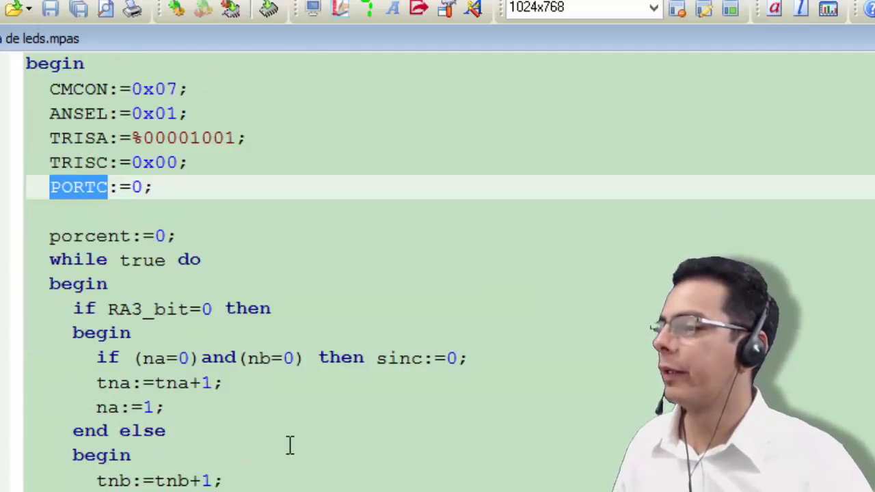